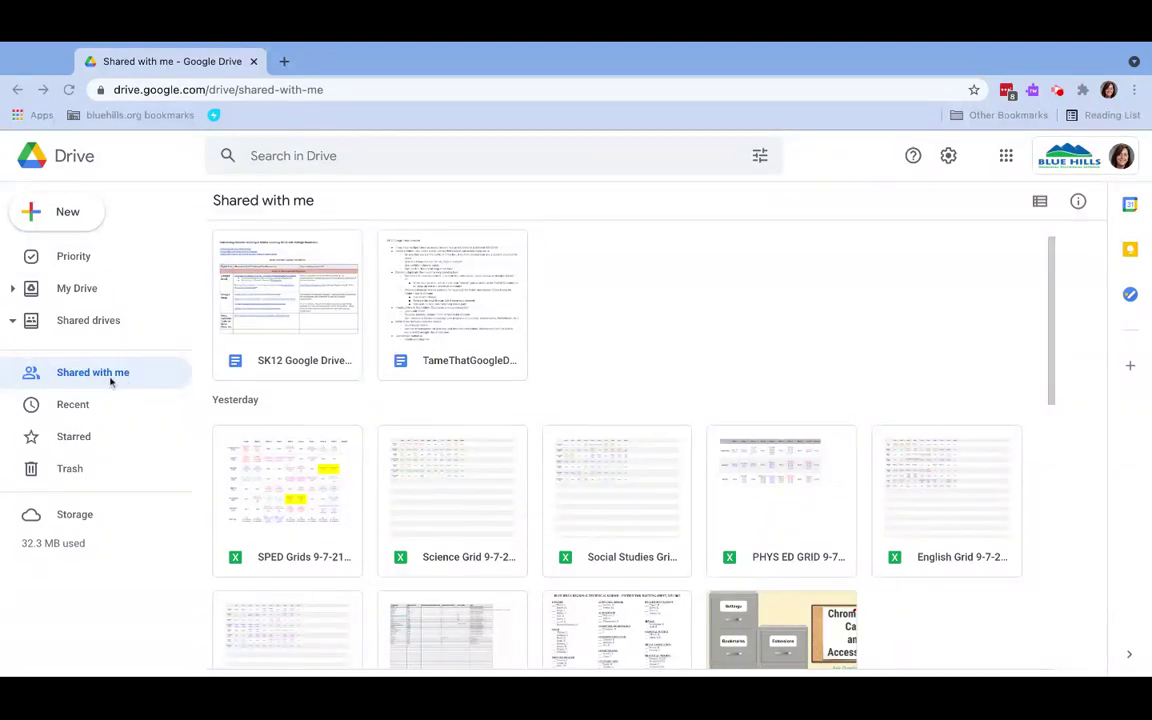
- Drag the 'Safety Test Links to Share with Your Students' sheet onto My Drive as a shortcut
scroll(437, 406, down, 3)
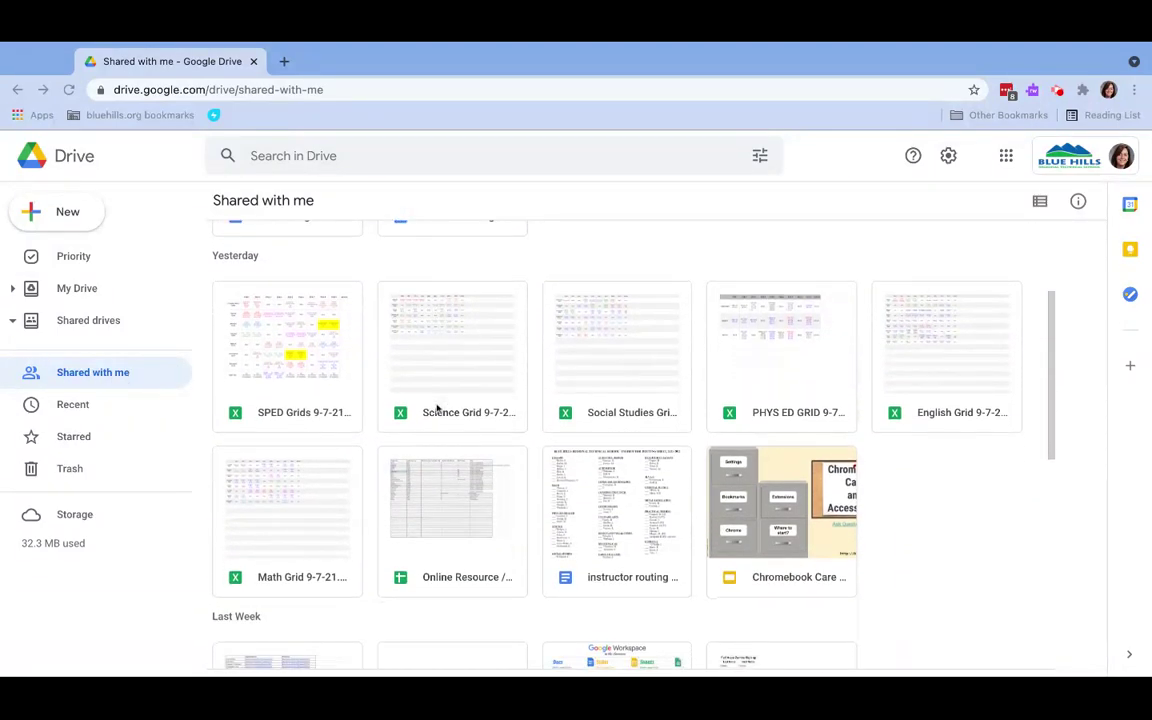
scroll(437, 406, down, 7)
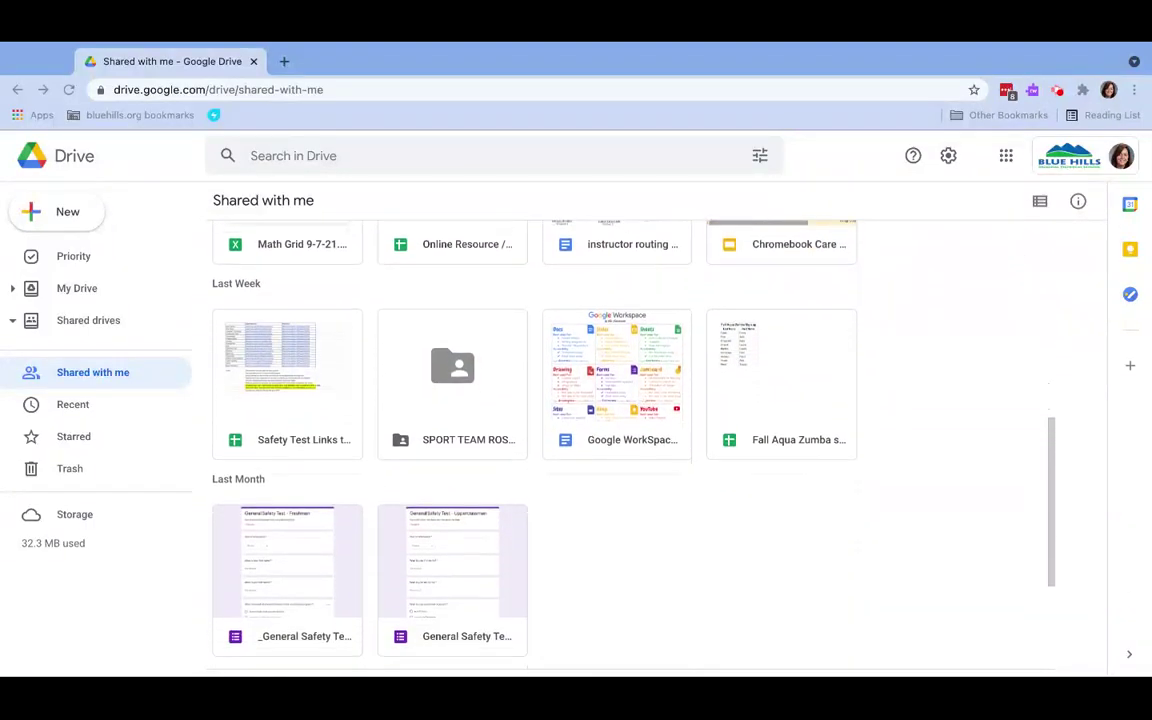
scroll(571, 435, down, 1)
scroll(571, 435, up, 5)
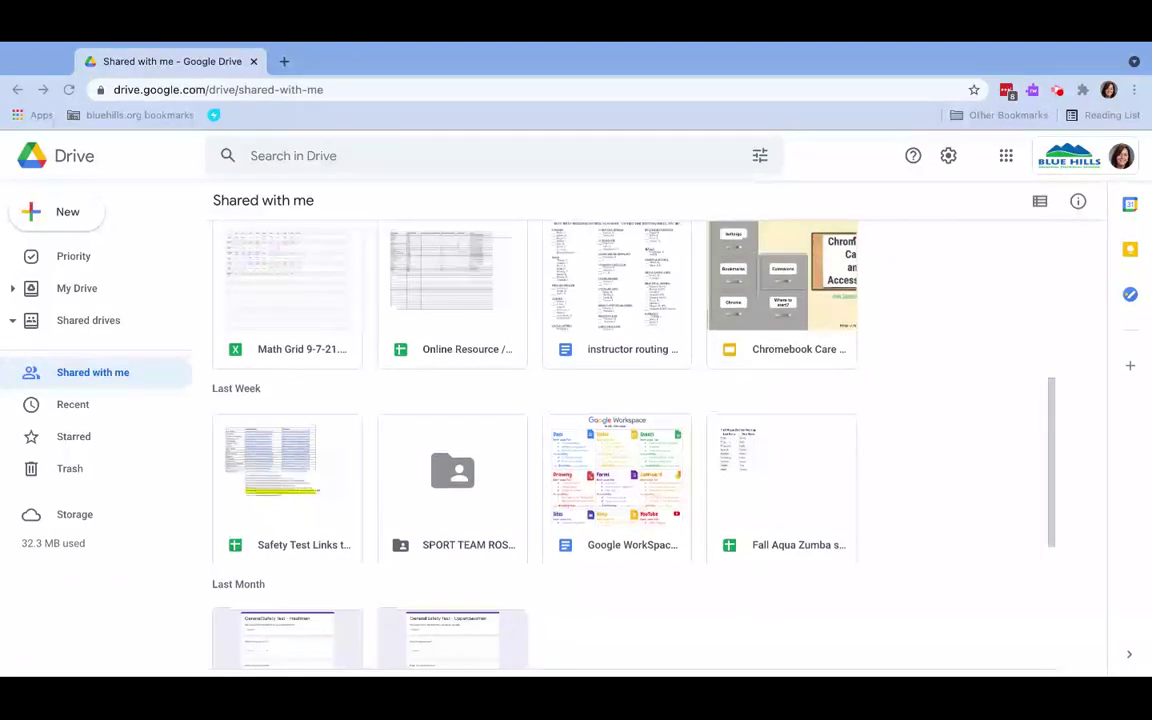
scroll(571, 435, down, 4)
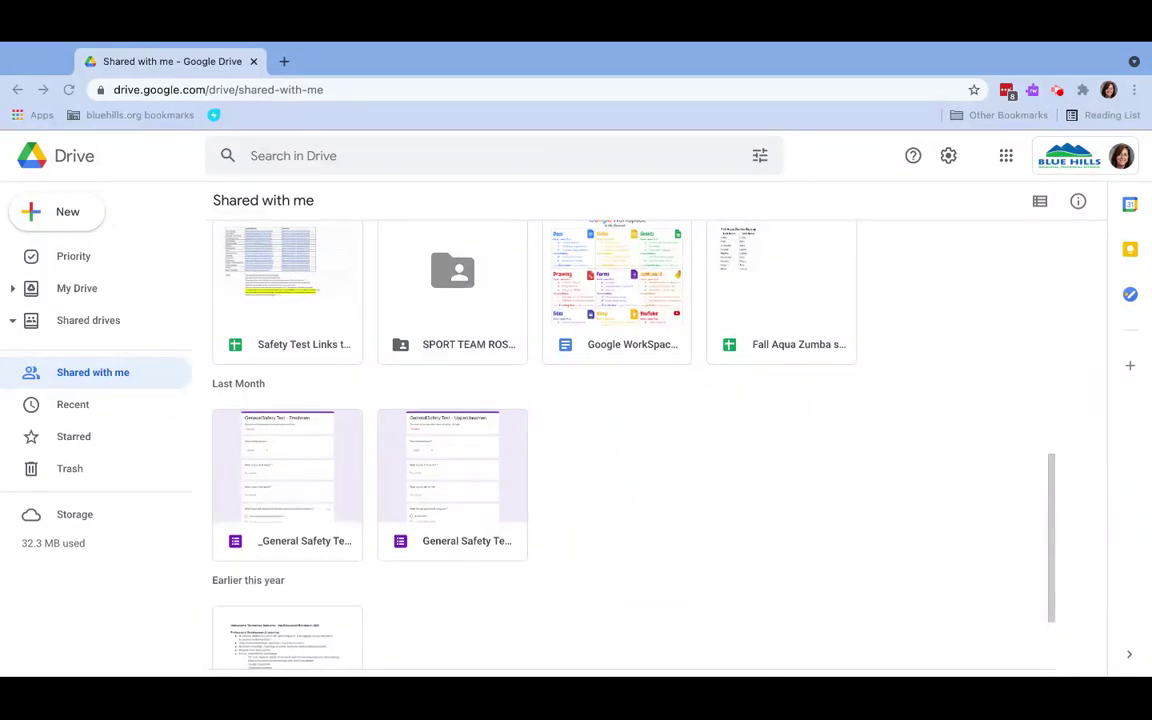
scroll(571, 435, up, 2)
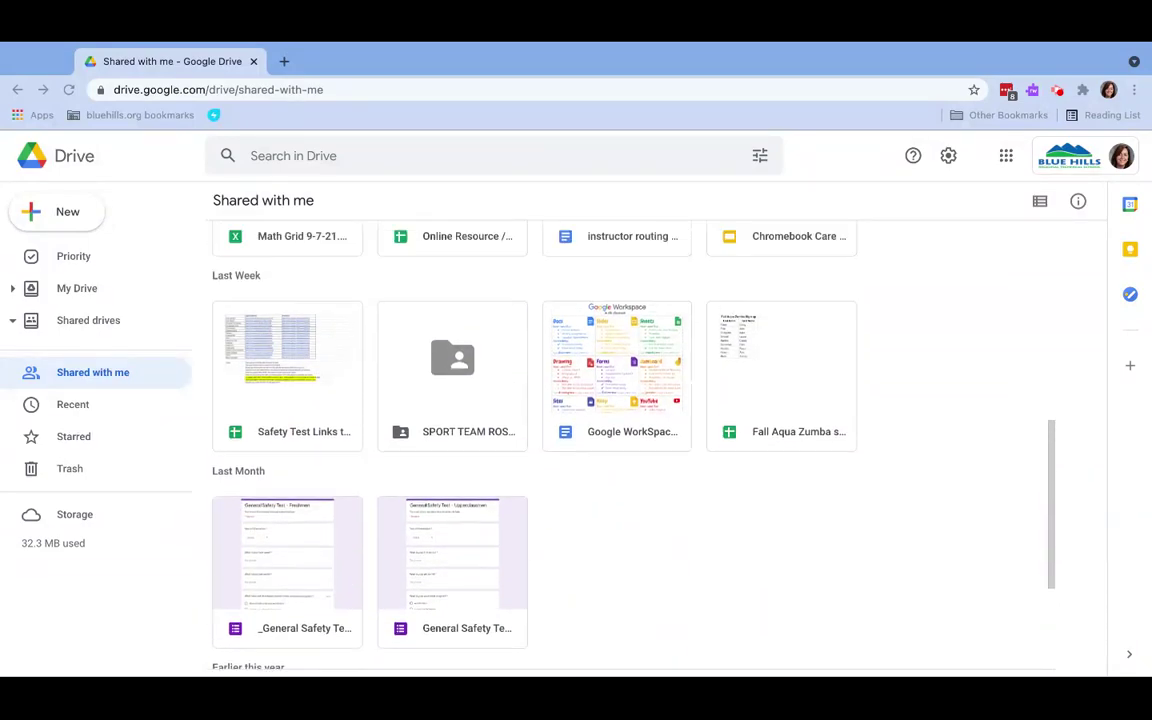
scroll(571, 435, down, 2)
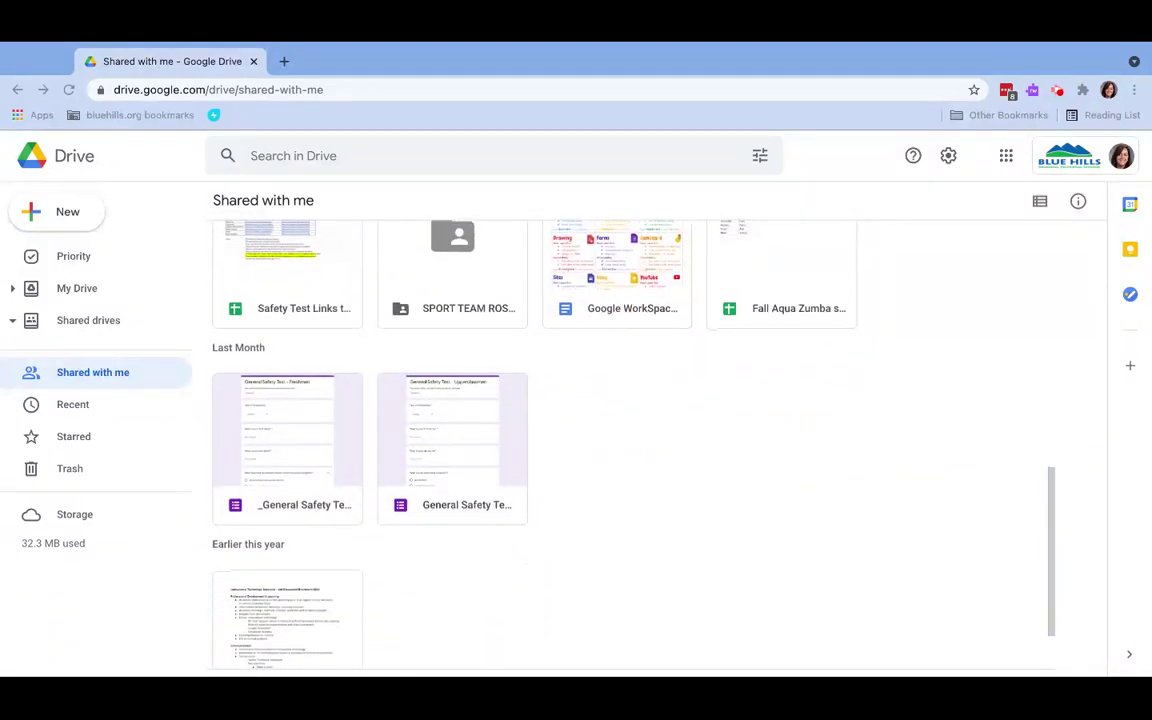
scroll(571, 435, up, 1)
scroll(571, 435, down, 1)
scroll(571, 435, up, 1)
scroll(406, 404, up, 1)
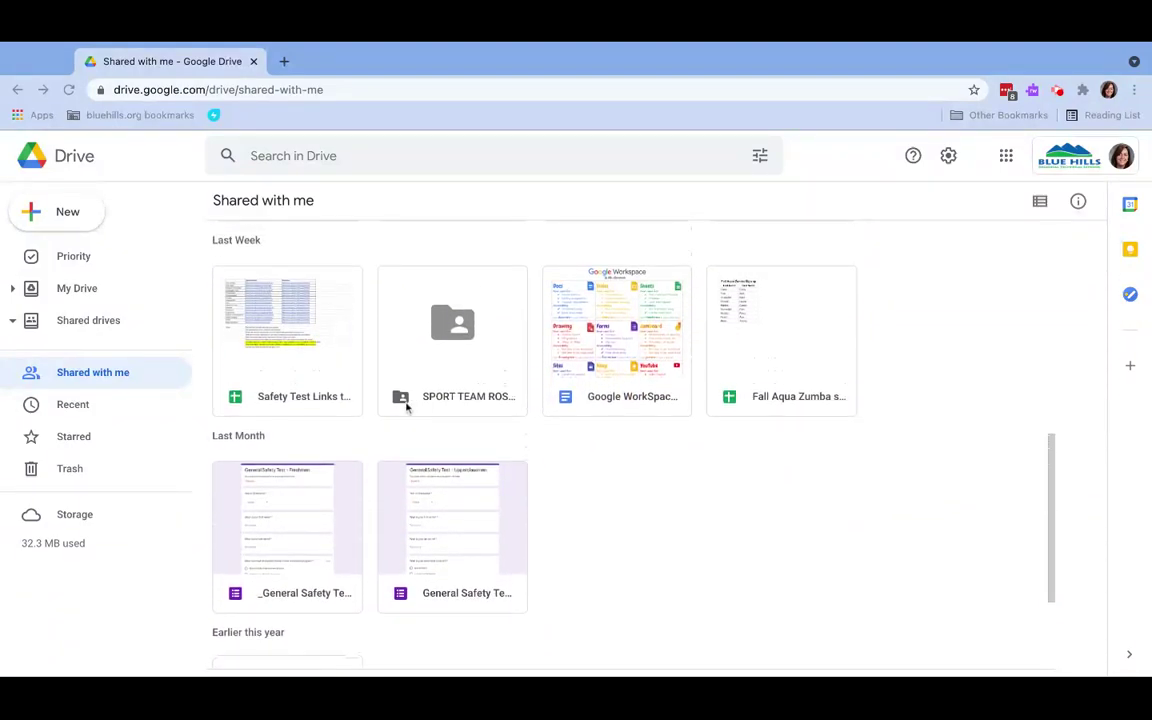
click(313, 398)
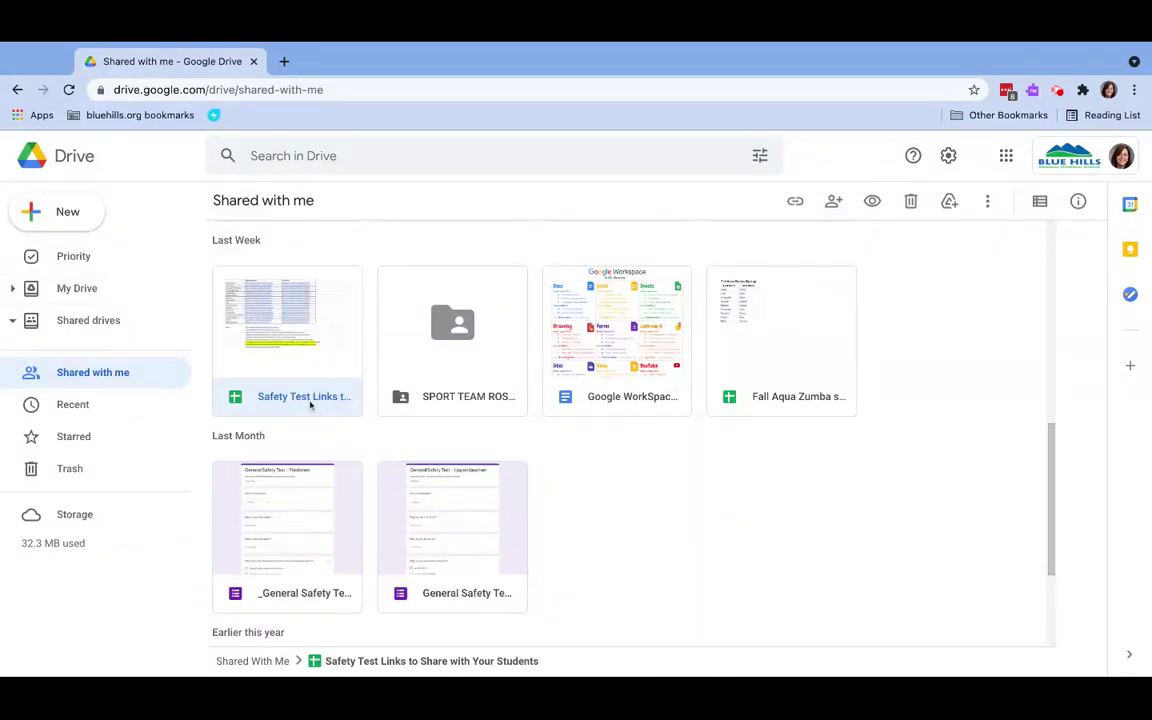
drag(310, 404, 90, 290)
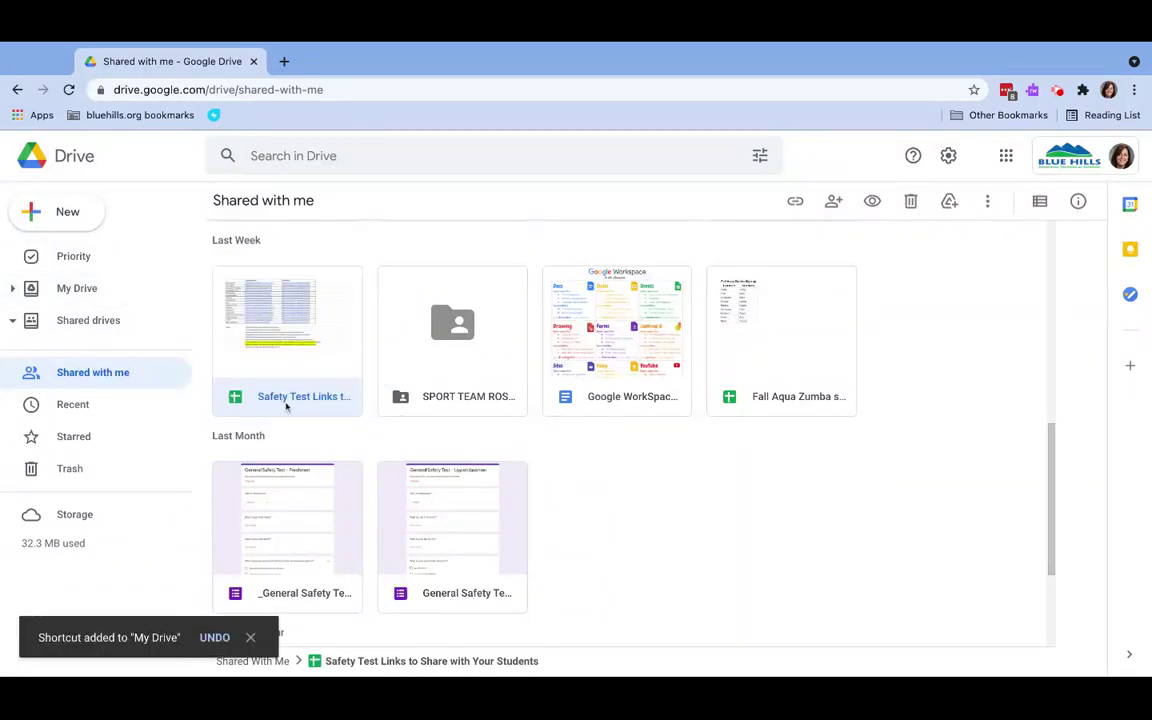
- Use Add shortcut to Drive to place a Safety Test Links shortcut in My Drive's 0. Daily Files folder
right_click(317, 394)
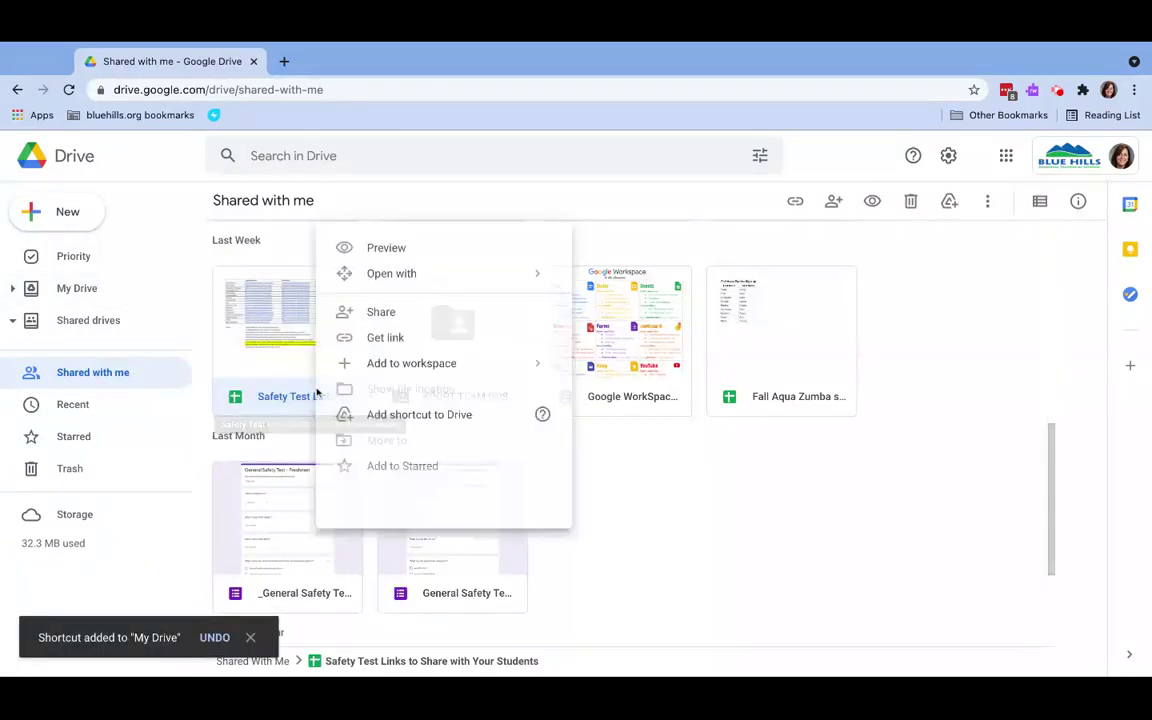
click(472, 418)
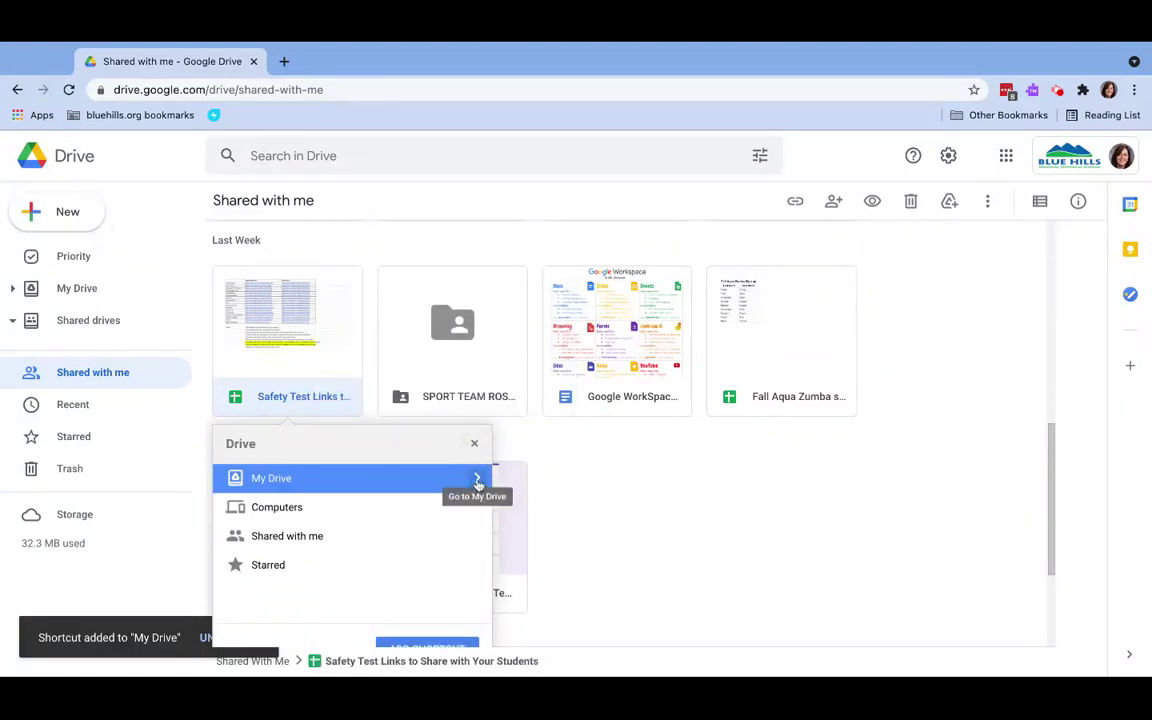
click(478, 480)
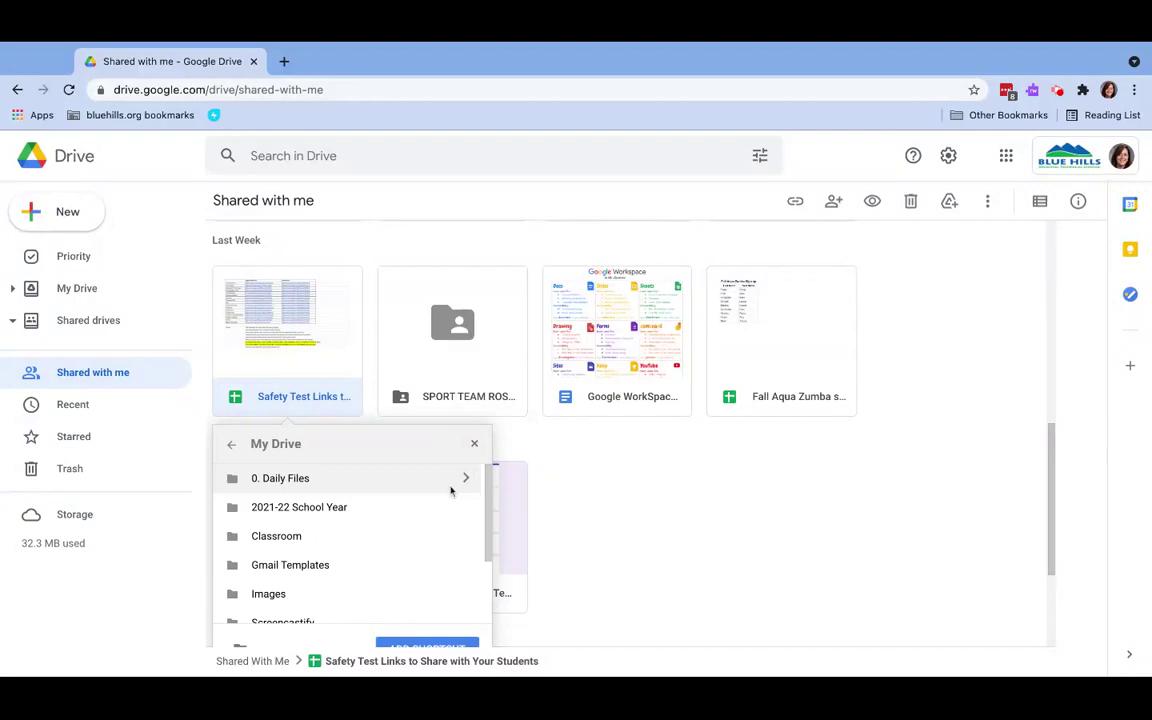
click(405, 486)
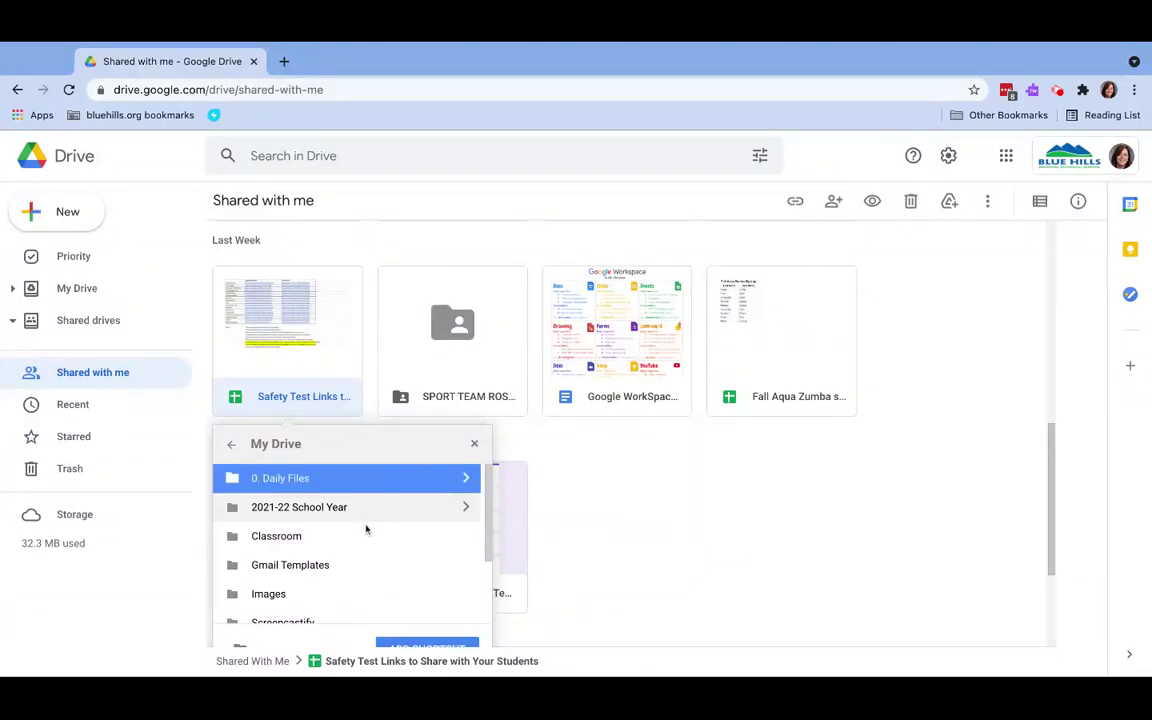
double_click(405, 484)
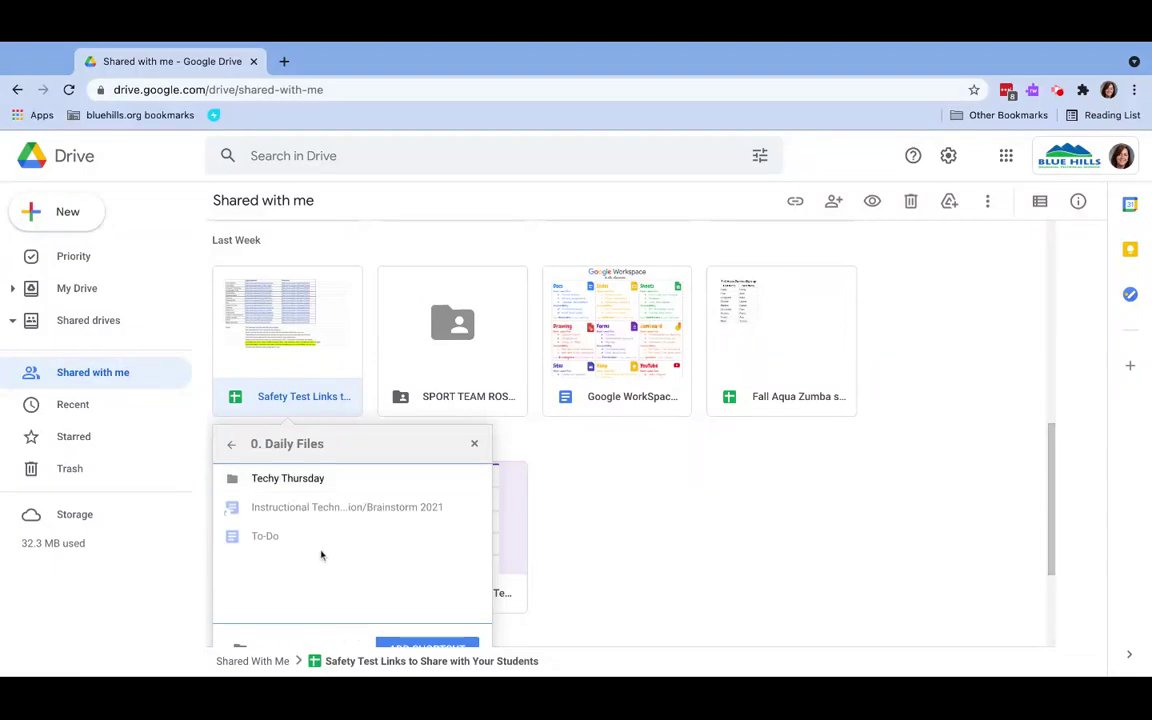
click(231, 443)
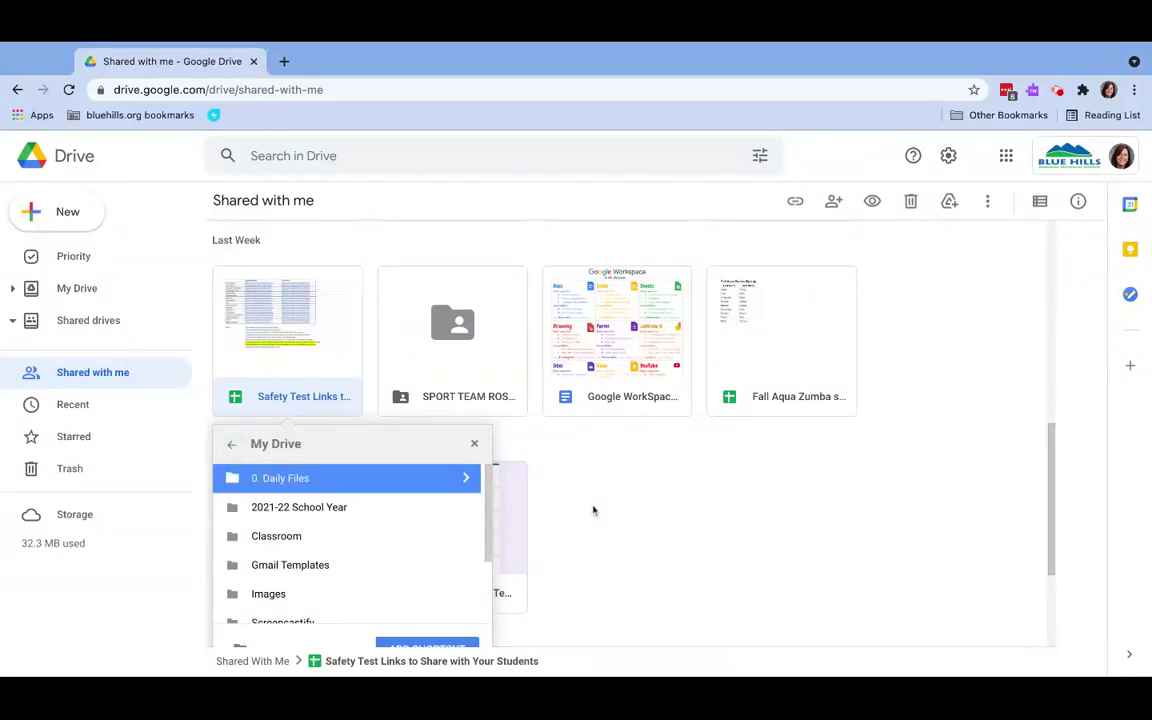
scroll(594, 509, down, 1)
click(432, 586)
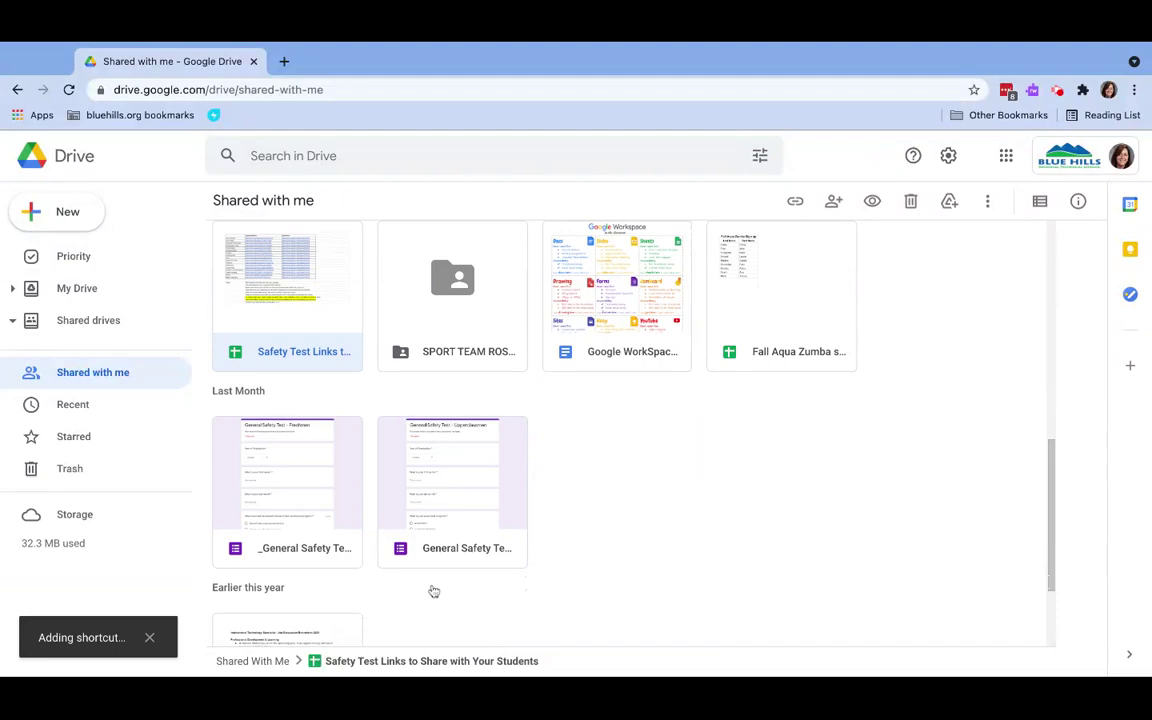
- Open 0. Daily Files from My Drive and select the Safety Test Links shortcut inside it
click(82, 299)
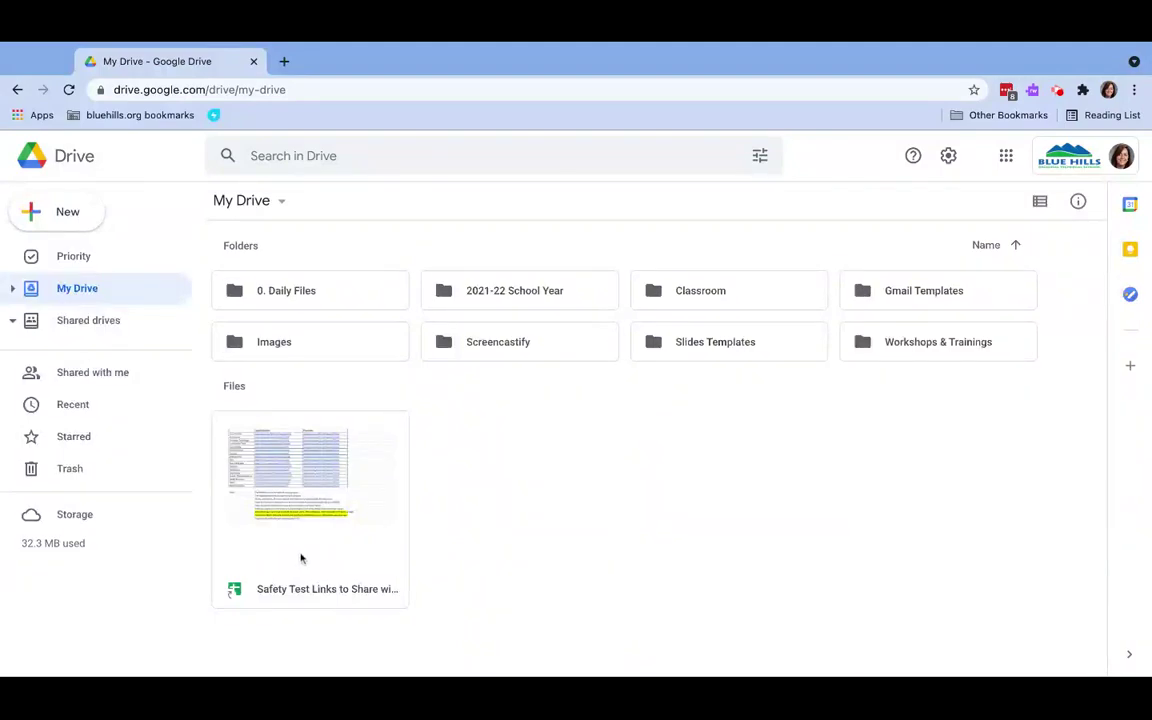
double_click(350, 293)
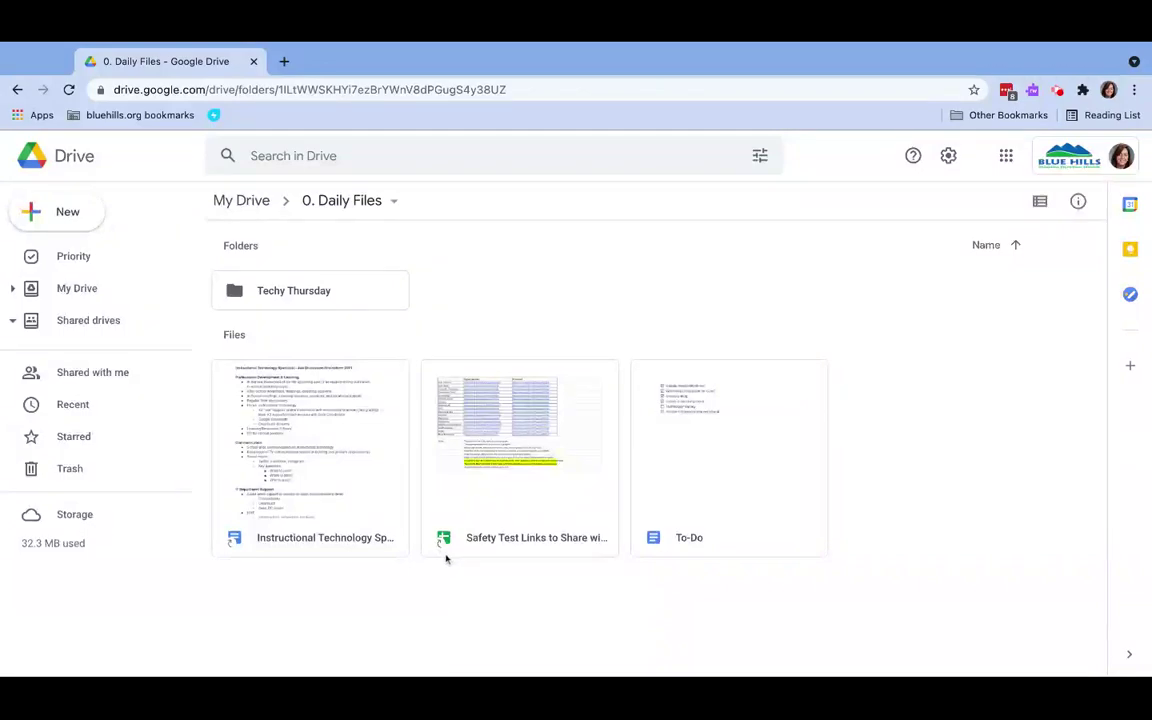
click(504, 525)
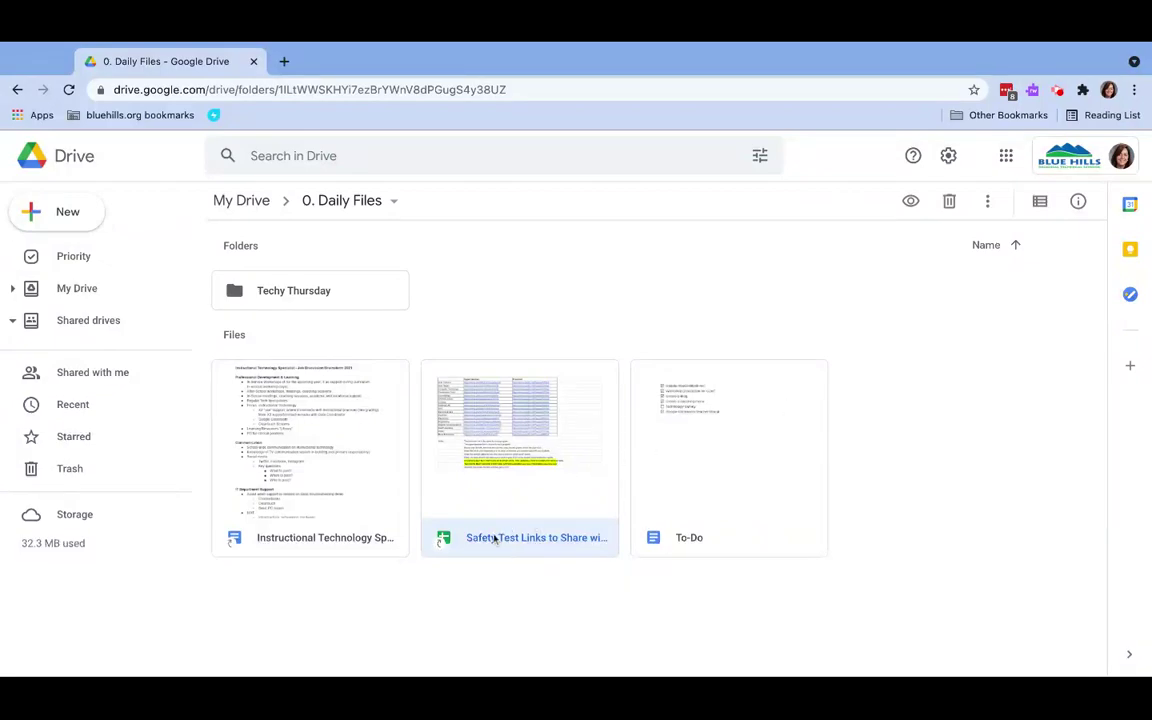
click(1079, 202)
scroll(1018, 466, down, 3)
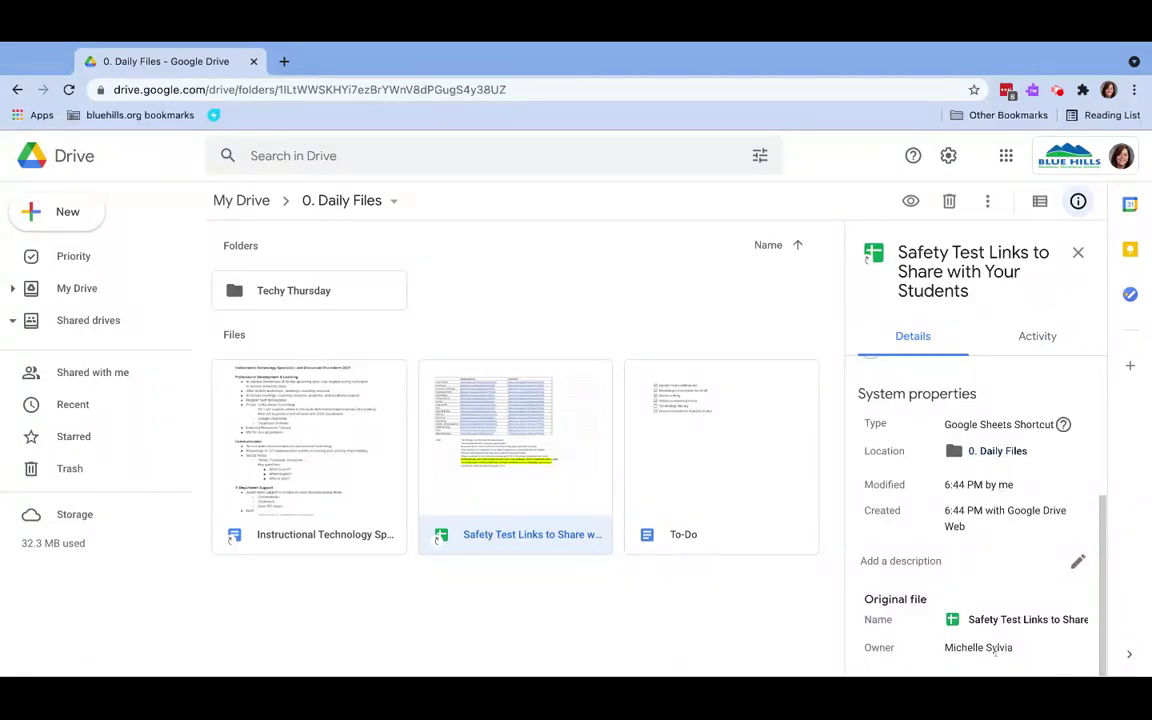
scroll(1024, 484, up, 5)
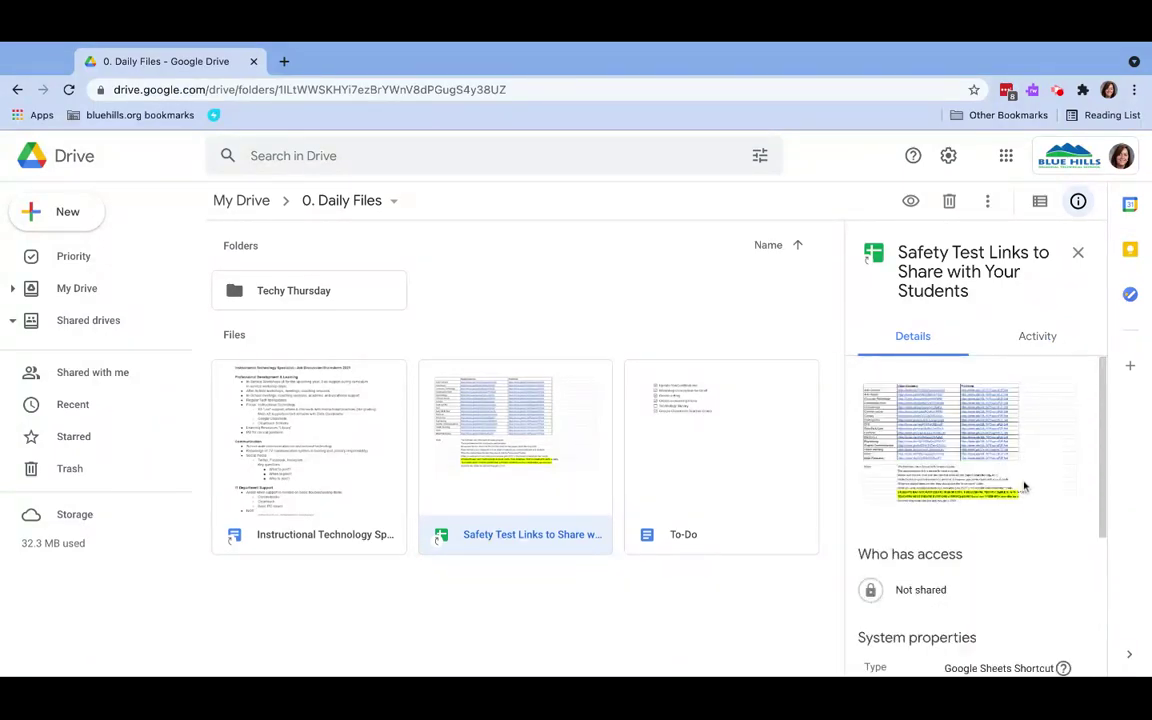
click(1042, 350)
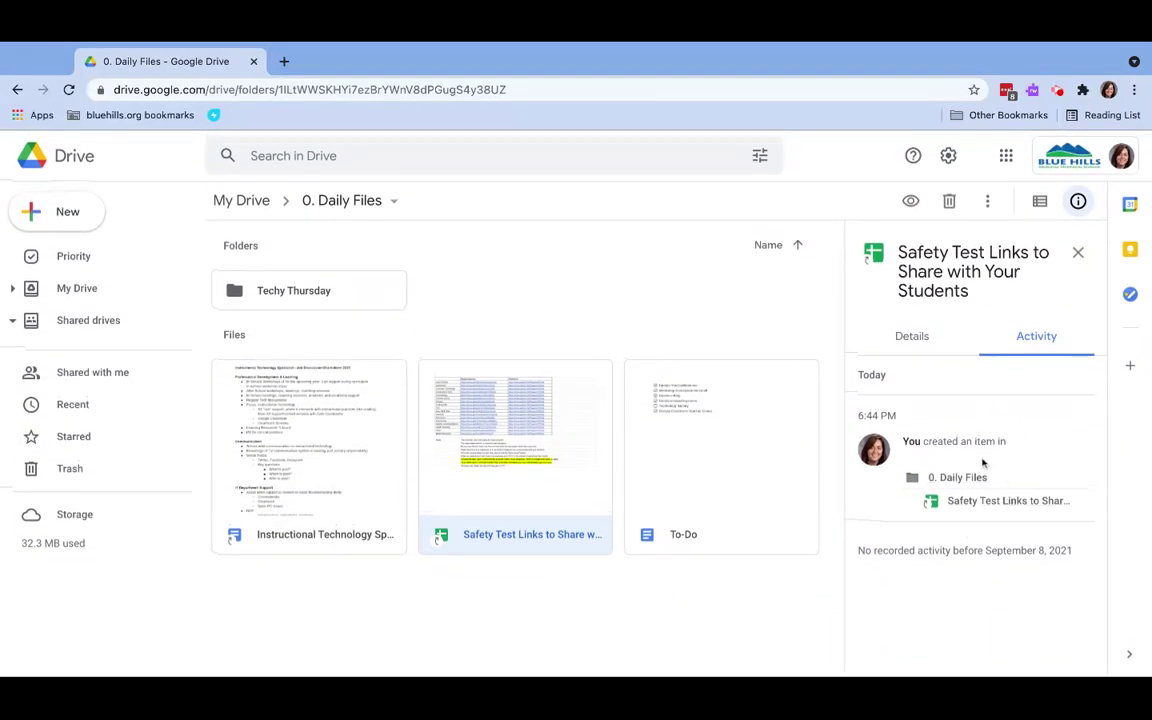
click(912, 340)
click(540, 290)
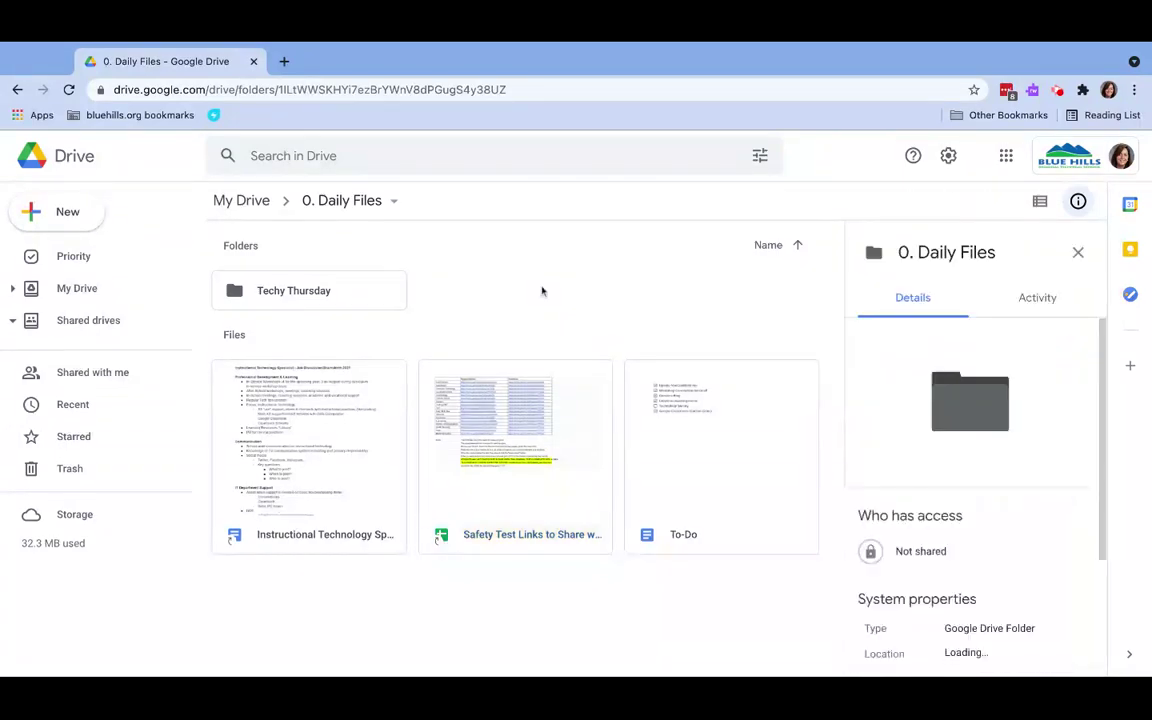
- Close the details panel and move the Safety Test Links shortcut to the trash, confirming the prompt
click(1080, 253)
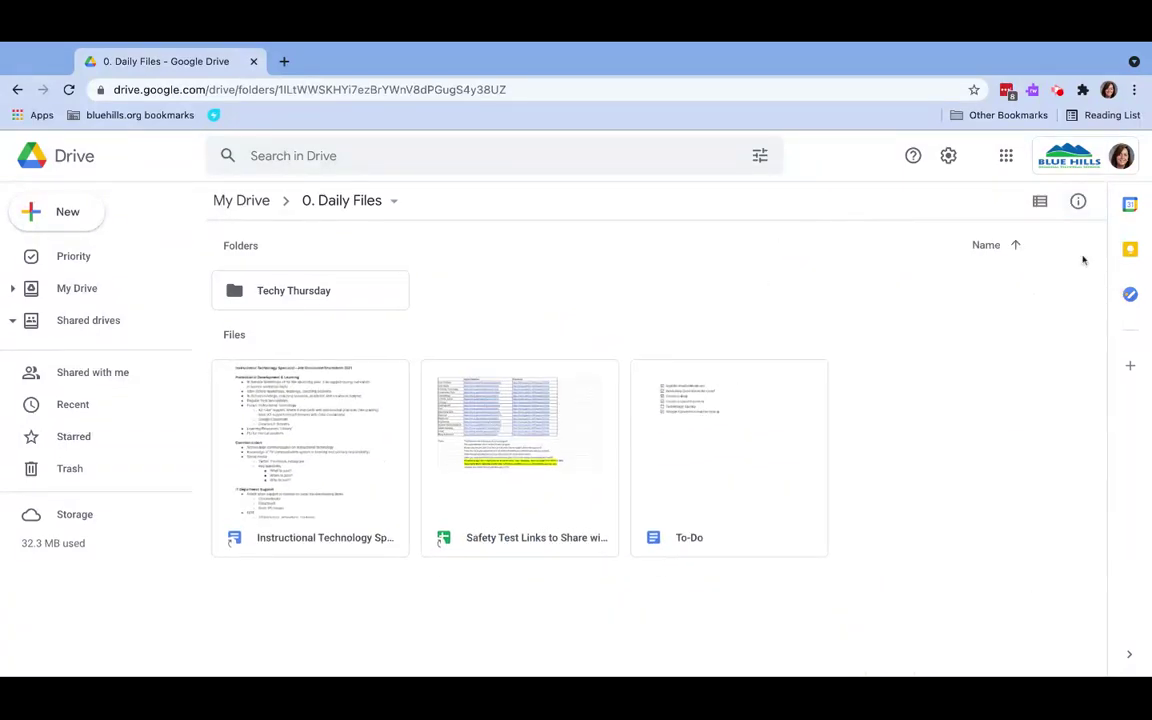
click(560, 506)
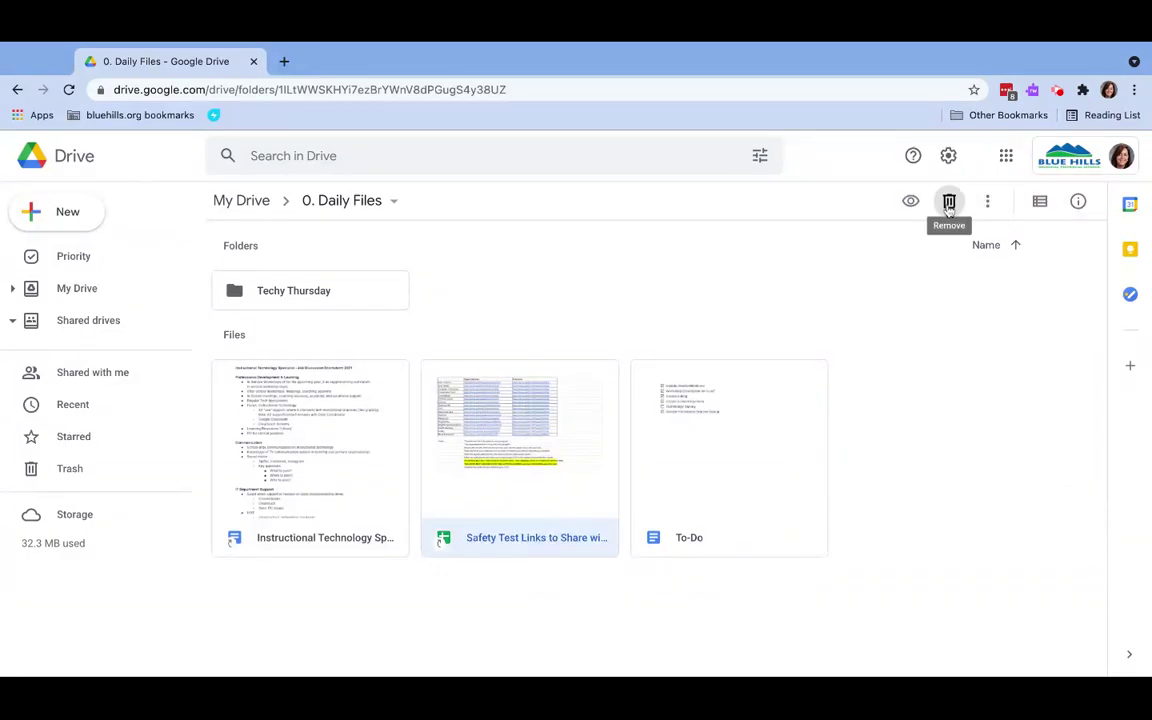
drag(571, 499, 100, 470)
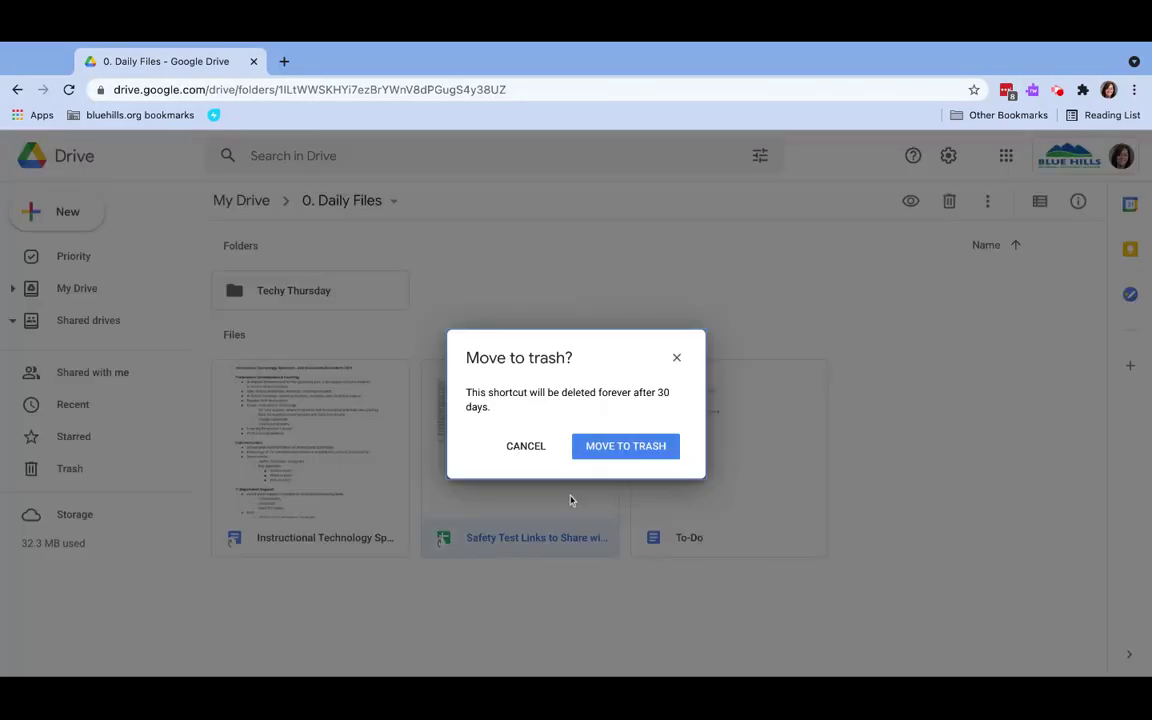
click(633, 456)
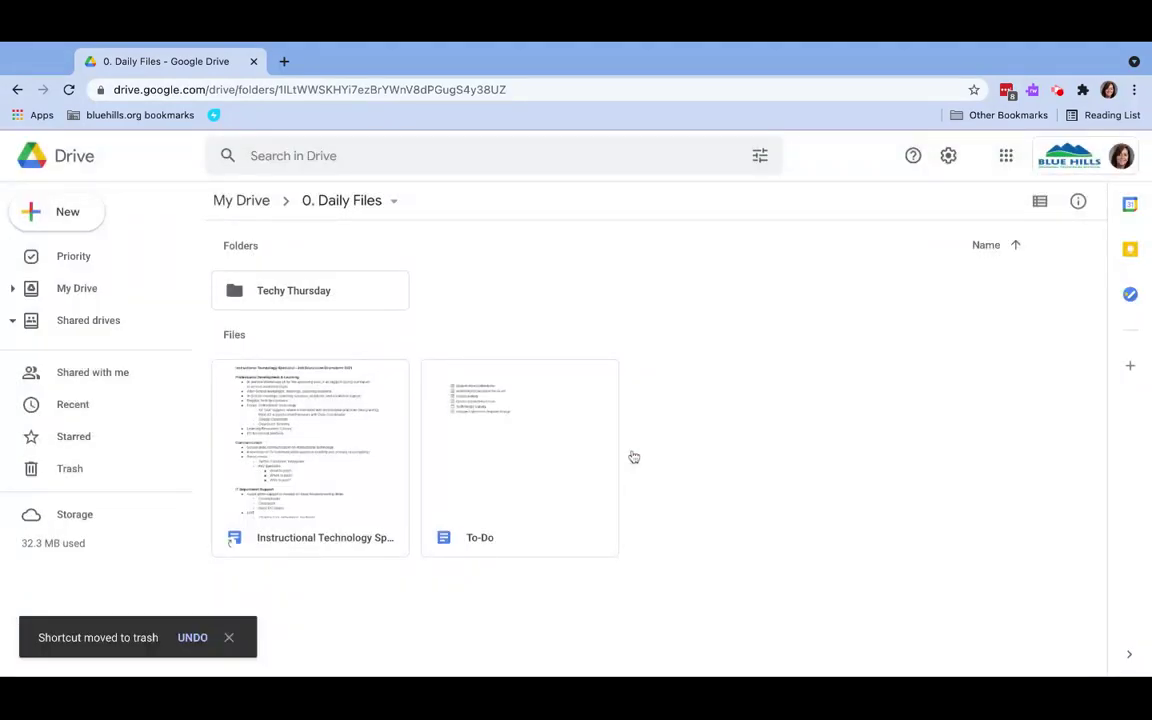